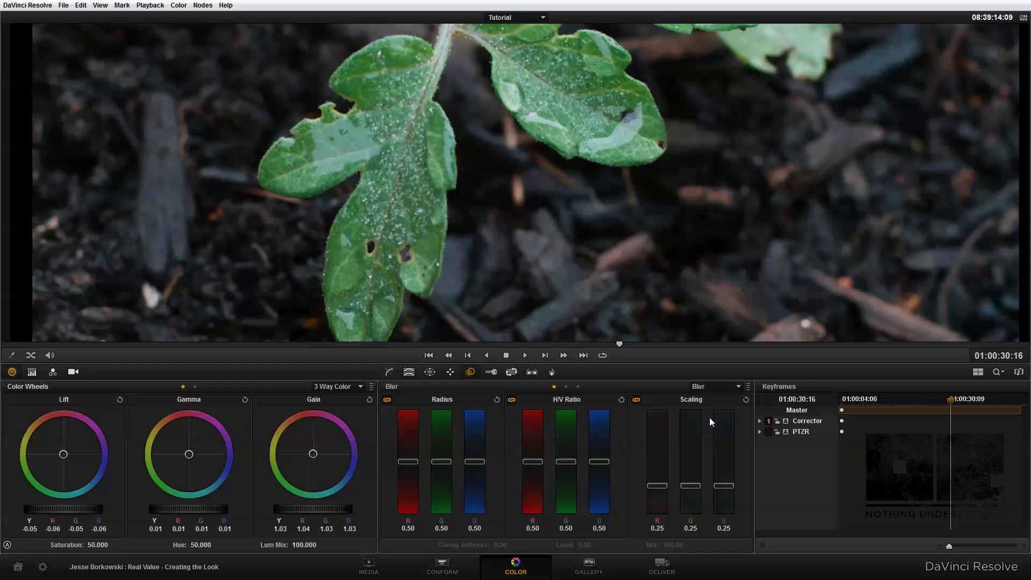
# Step: Keep the palette in Blur mode and blur the image across all colour channels
pyautogui.click(739, 386)
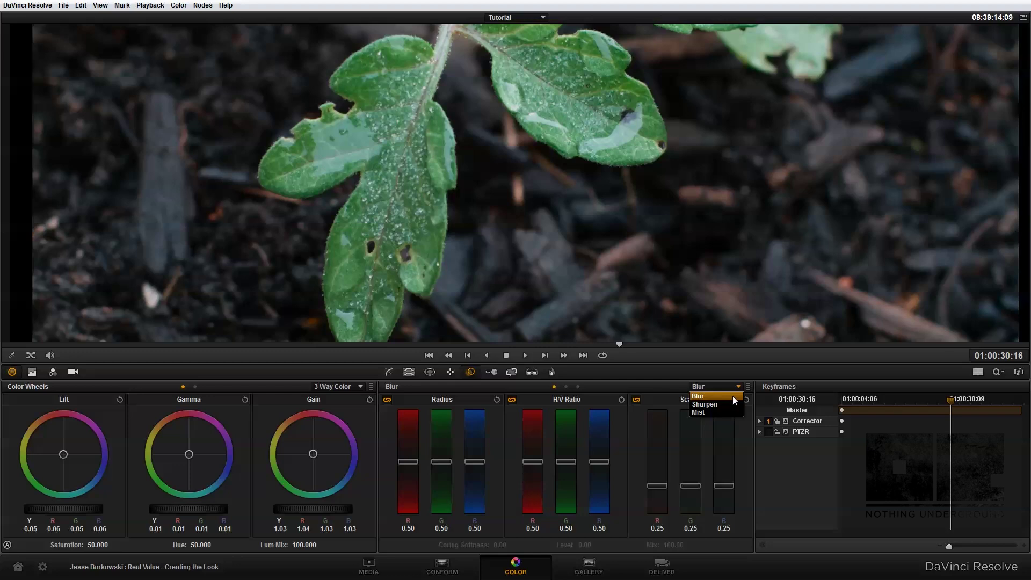
pyautogui.click(733, 397)
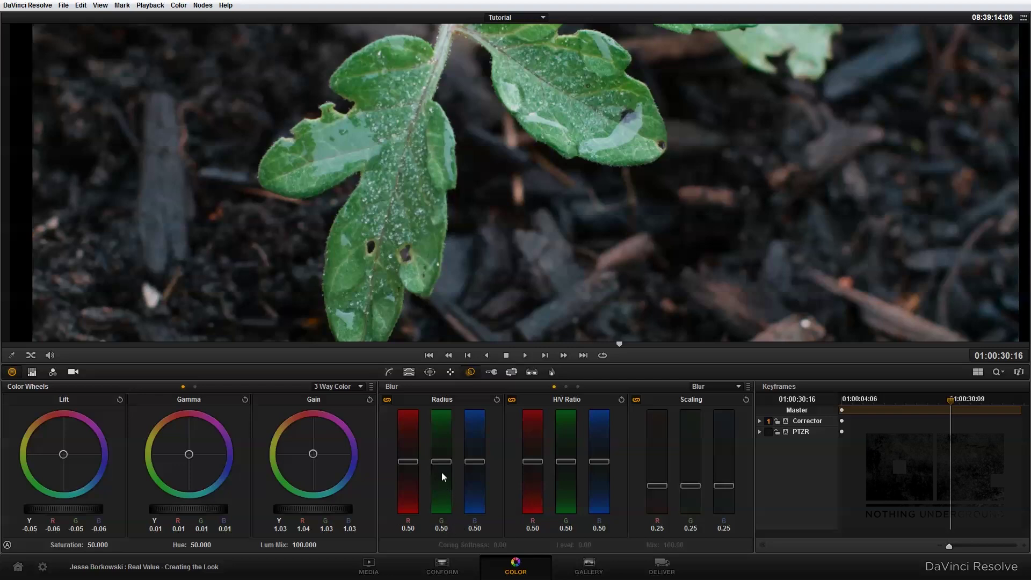
pyautogui.moveTo(444, 462)
pyautogui.mouseDown()
pyautogui.moveTo(450, 436)
pyautogui.moveTo(449, 495)
pyautogui.moveTo(453, 461)
pyautogui.mouseUp()
# Step: Unlink the radius channels and set R to 0.83, G to 0.20 and B to 0.67
pyautogui.moveTo(444, 460)
pyautogui.mouseDown()
pyautogui.moveTo(447, 421)
pyautogui.moveTo(437, 491)
pyautogui.moveTo(447, 462)
pyautogui.mouseUp()
pyautogui.moveTo(443, 480); pyautogui.dragTo(443, 495)
pyautogui.moveTo(416, 461); pyautogui.dragTo(414, 430)
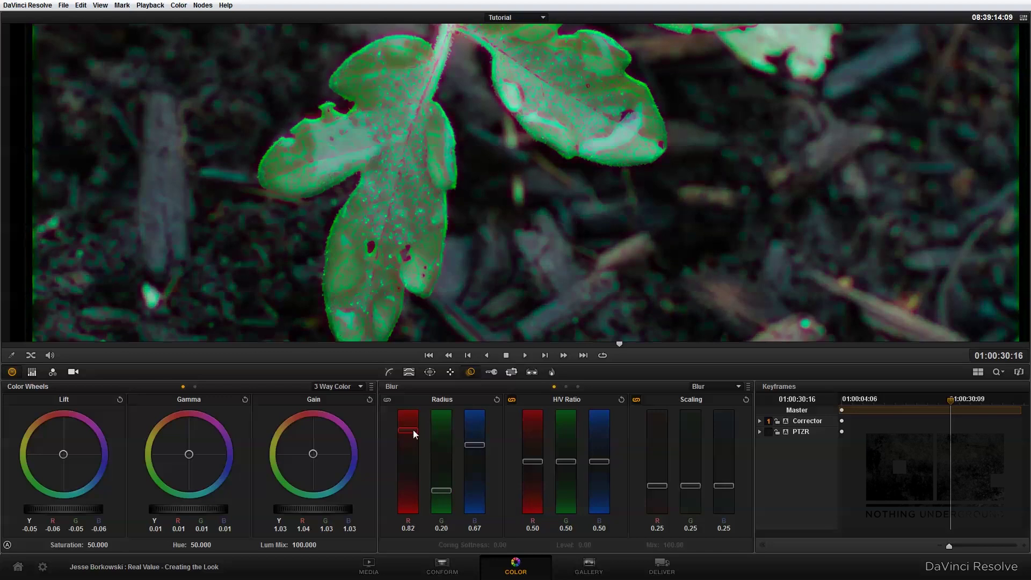
# Step: Reset the radius, blur all channels evenly at 0.69, and lower the H/V ratio to 0.49
pyautogui.click(497, 399)
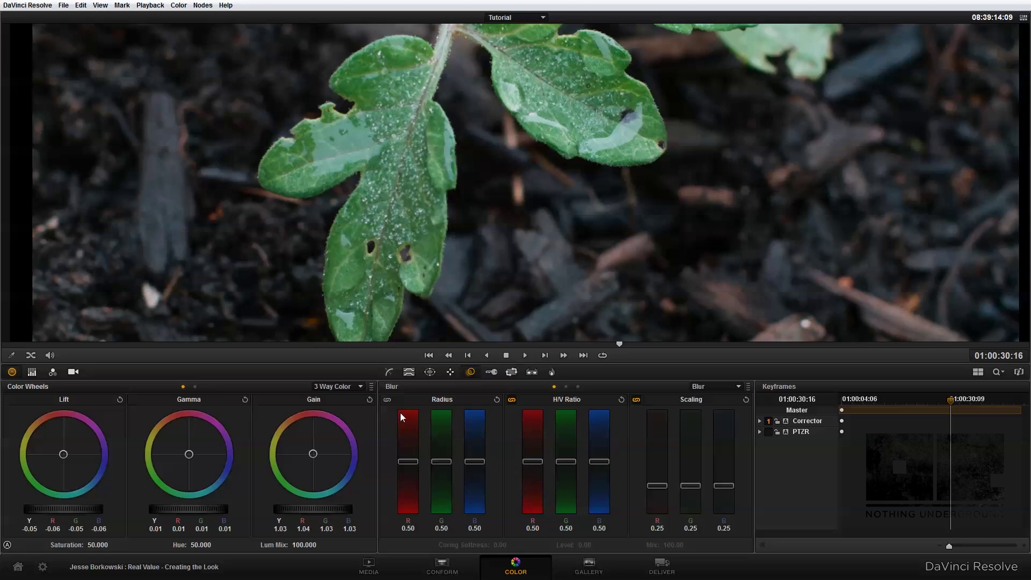
pyautogui.moveTo(445, 461); pyautogui.dragTo(445, 443)
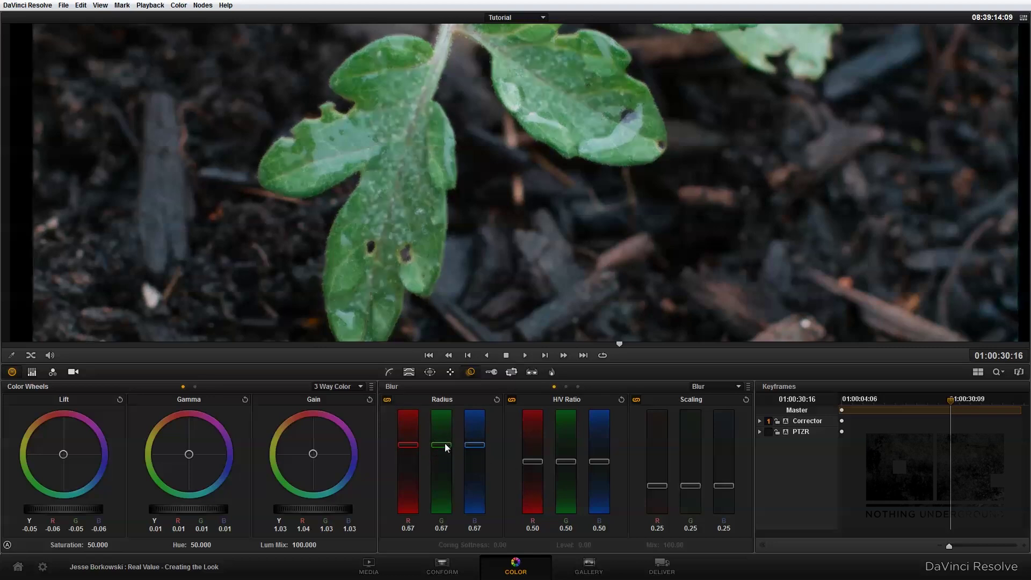
pyautogui.moveTo(534, 462)
pyautogui.mouseDown()
pyautogui.moveTo(523, 505)
pyautogui.moveTo(529, 403)
pyautogui.moveTo(541, 462)
pyautogui.mouseUp()
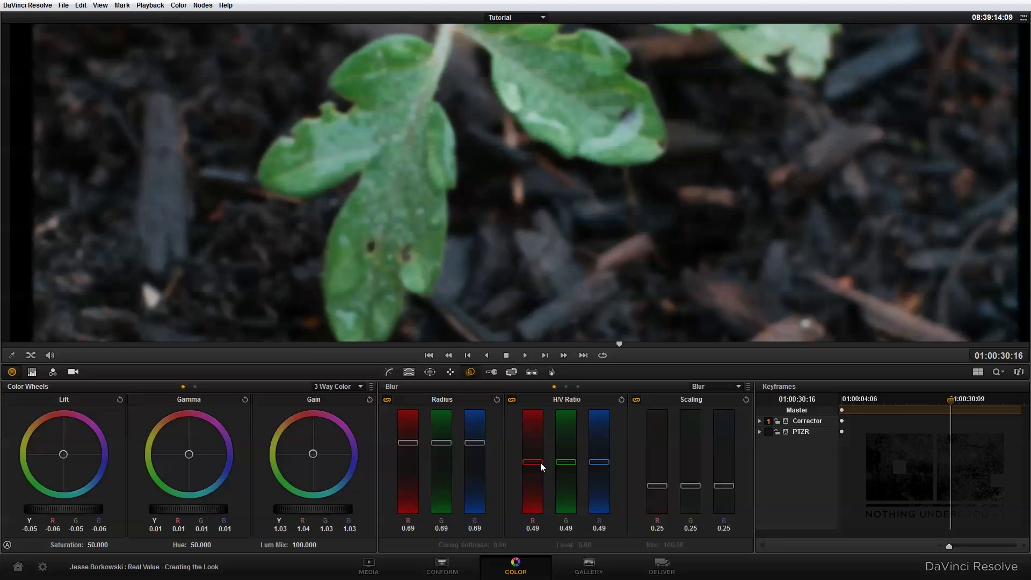
# Step: Reset the H/V ratio and radius to 0.50 and switch the palette to Sharpen mode
pyautogui.click(621, 400)
pyautogui.click(496, 399)
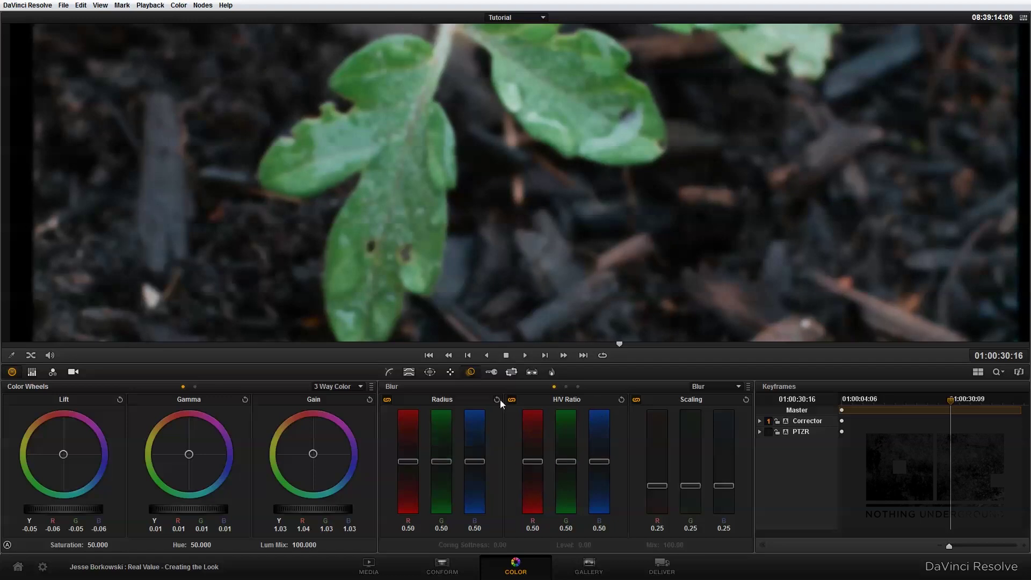
pyautogui.click(738, 386)
pyautogui.click(720, 404)
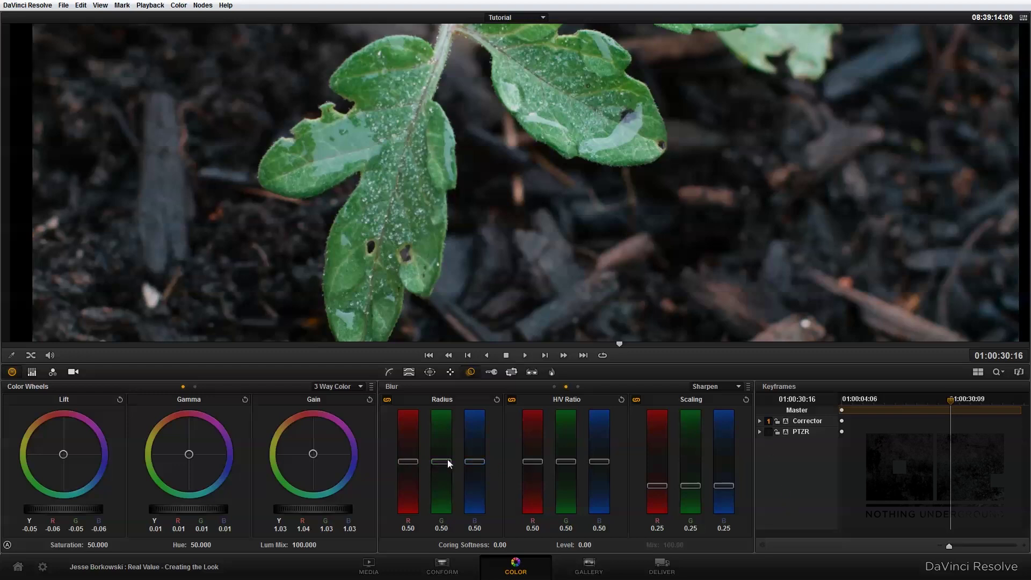
# Step: Raise the Sharpen radius to 0.71 to soften the shot, then restore scaling to 0.25
pyautogui.moveTo(440, 460); pyautogui.dragTo(451, 443)
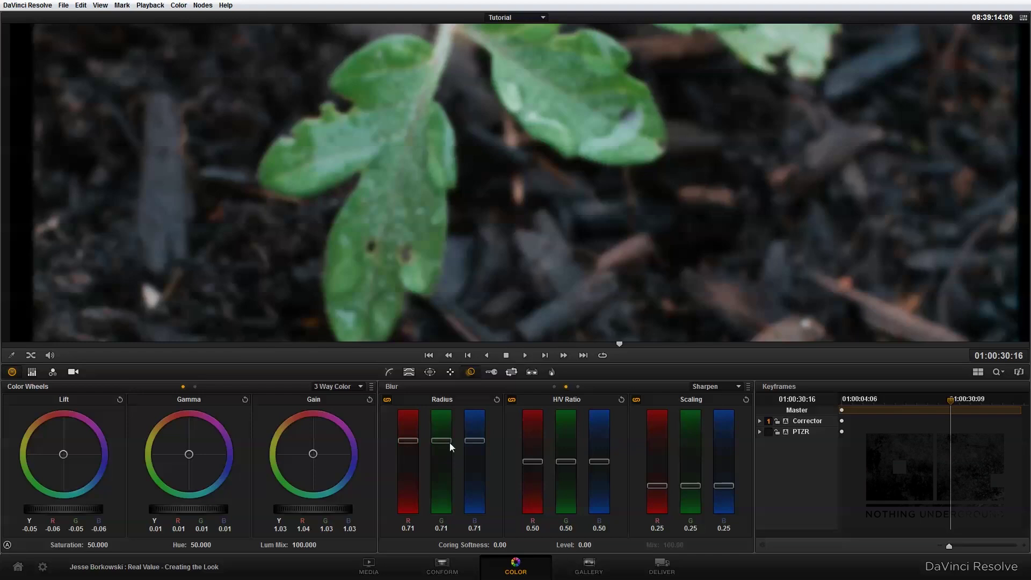
pyautogui.moveTo(700, 497)
pyautogui.mouseDown()
pyautogui.moveTo(689, 488)
pyautogui.moveTo(693, 446)
pyautogui.moveTo(692, 487)
pyautogui.mouseUp()
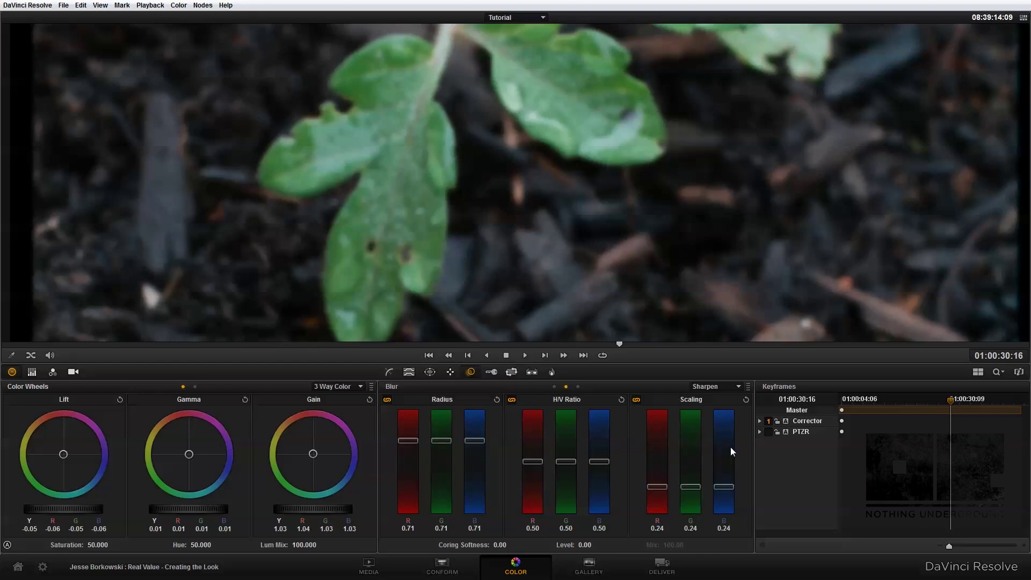
pyautogui.click(746, 399)
# Step: Drop the linked radius to 0.00 and bring scaling back to 0.25 after testing it higher
pyautogui.moveTo(474, 441); pyautogui.dragTo(469, 509)
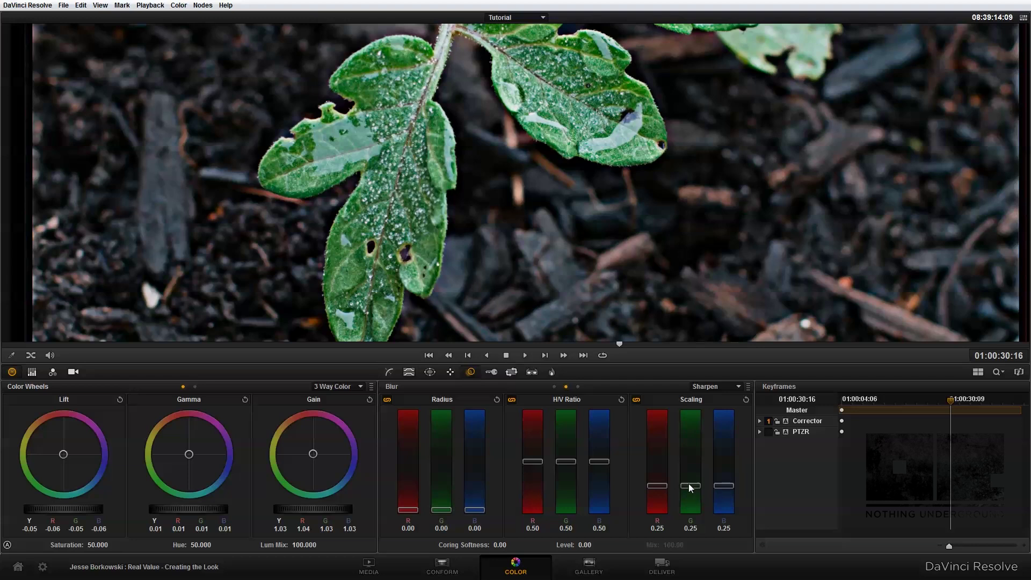
pyautogui.moveTo(689, 484)
pyautogui.mouseDown()
pyautogui.moveTo(688, 422)
pyautogui.moveTo(692, 472)
pyautogui.mouseUp()
pyautogui.moveTo(692, 479); pyautogui.dragTo(694, 486)
# Step: Enter 35 as the sharpening Level and drag Coring Softness to 20.00
pyautogui.doubleClick(586, 544)
pyautogui.write('35')
pyautogui.press('Return')
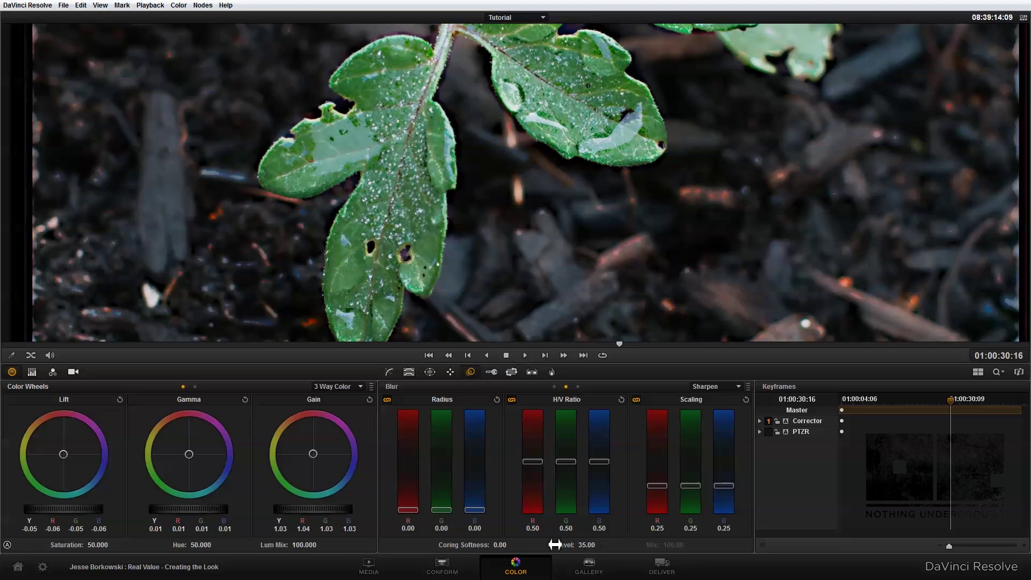
pyautogui.moveTo(503, 549)
pyautogui.mouseDown()
pyautogui.moveTo(537, 549)
pyautogui.moveTo(509, 543)
pyautogui.mouseUp()
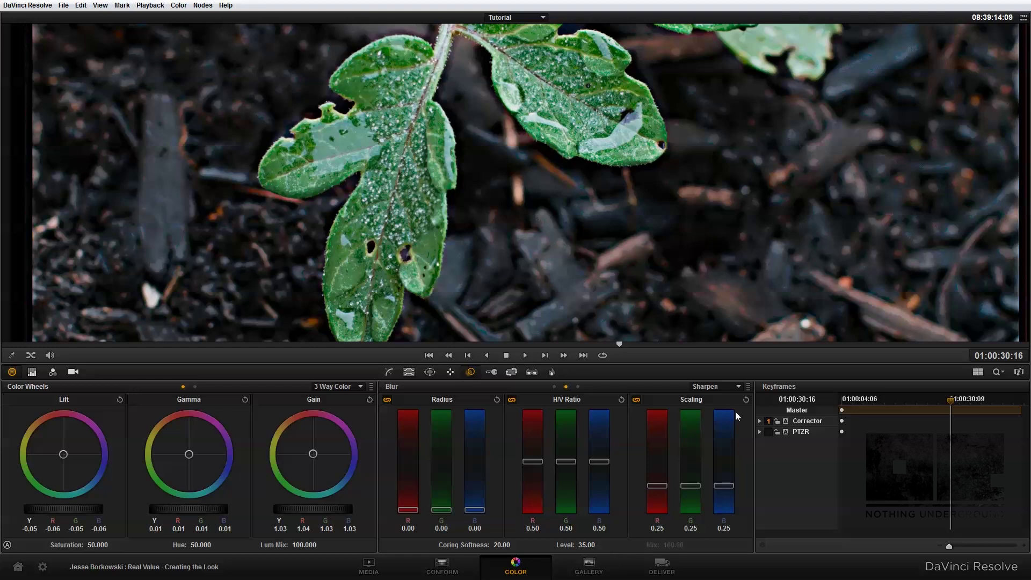
# Step: Reset the Blur palette from its options menu and choose Mist mode
pyautogui.click(748, 386)
pyautogui.click(753, 398)
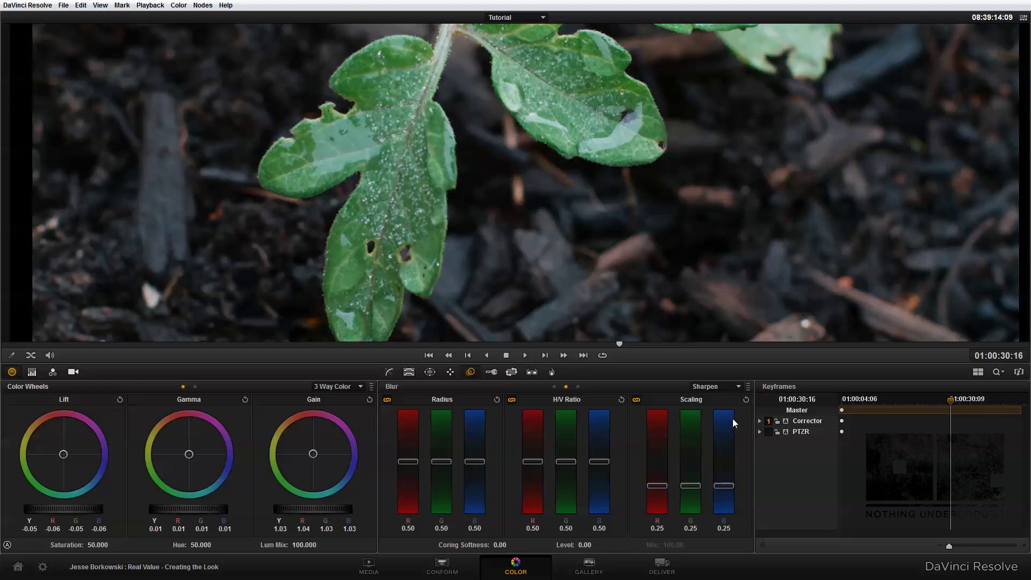
pyautogui.click(737, 387)
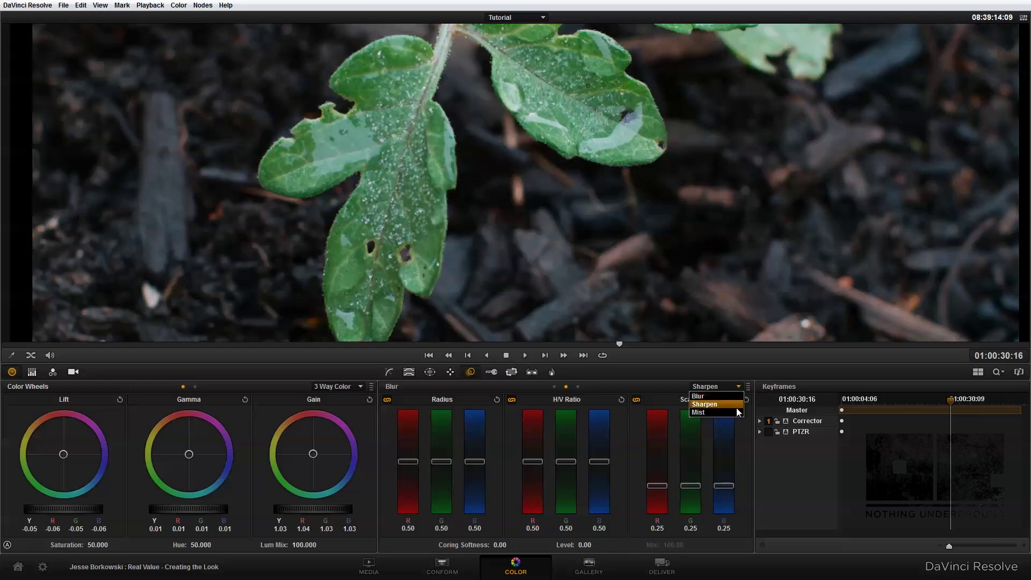
pyautogui.click(737, 411)
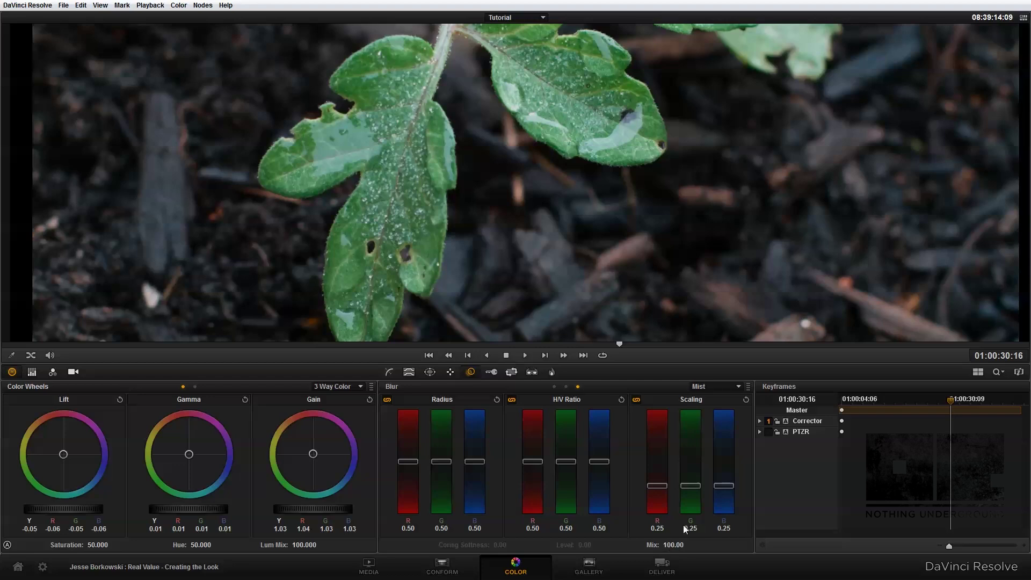
# Step: Lower the mist radius to 0.27 on all channels and set Mix to 32 after trying 27
pyautogui.moveTo(479, 462); pyautogui.dragTo(483, 471)
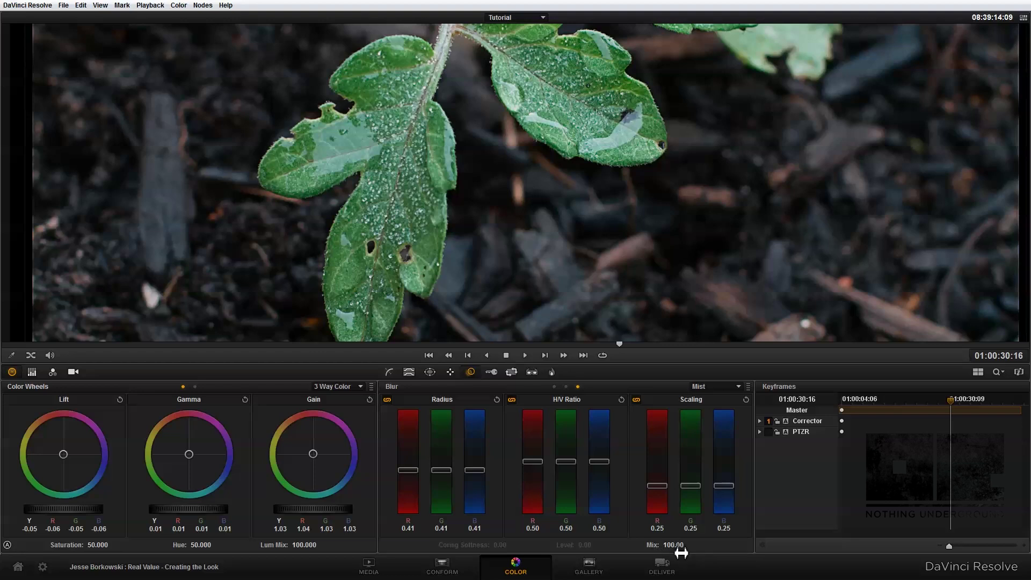
pyautogui.moveTo(681, 546); pyautogui.dragTo(657, 546)
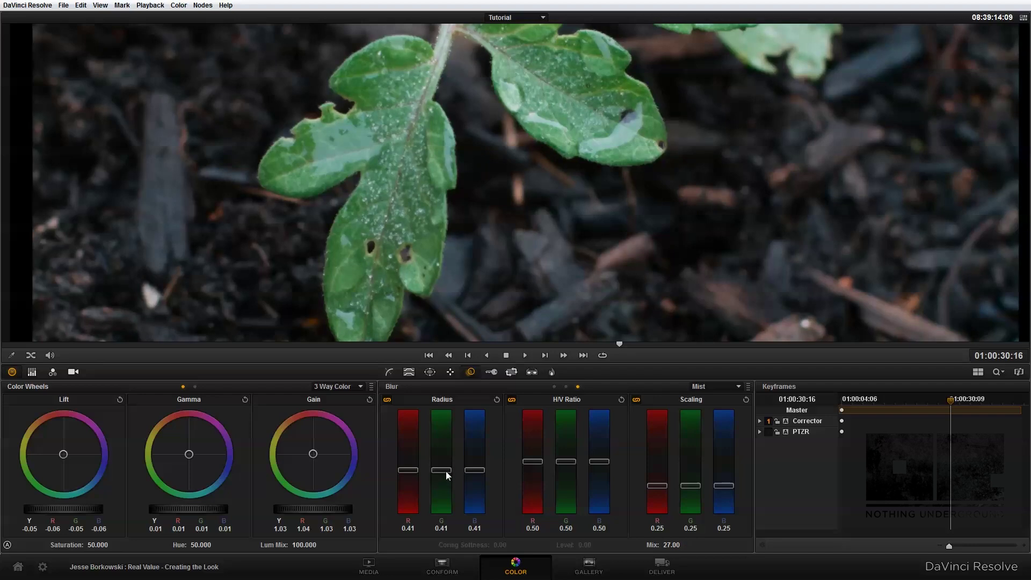
pyautogui.moveTo(446, 472)
pyautogui.mouseDown()
pyautogui.moveTo(448, 503)
pyautogui.moveTo(446, 460)
pyautogui.moveTo(451, 485)
pyautogui.mouseUp()
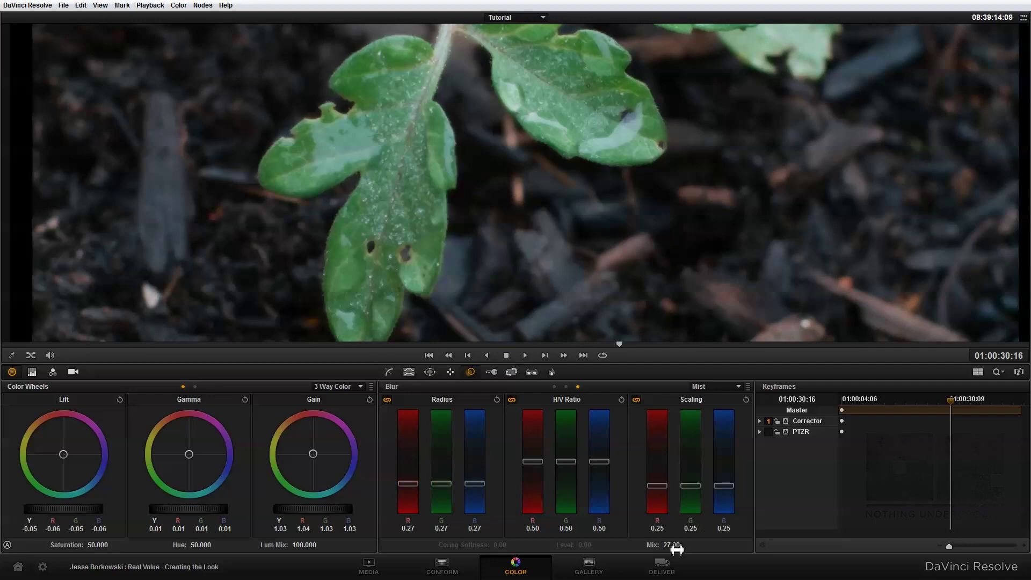
pyautogui.moveTo(675, 545); pyautogui.dragTo(691, 545)
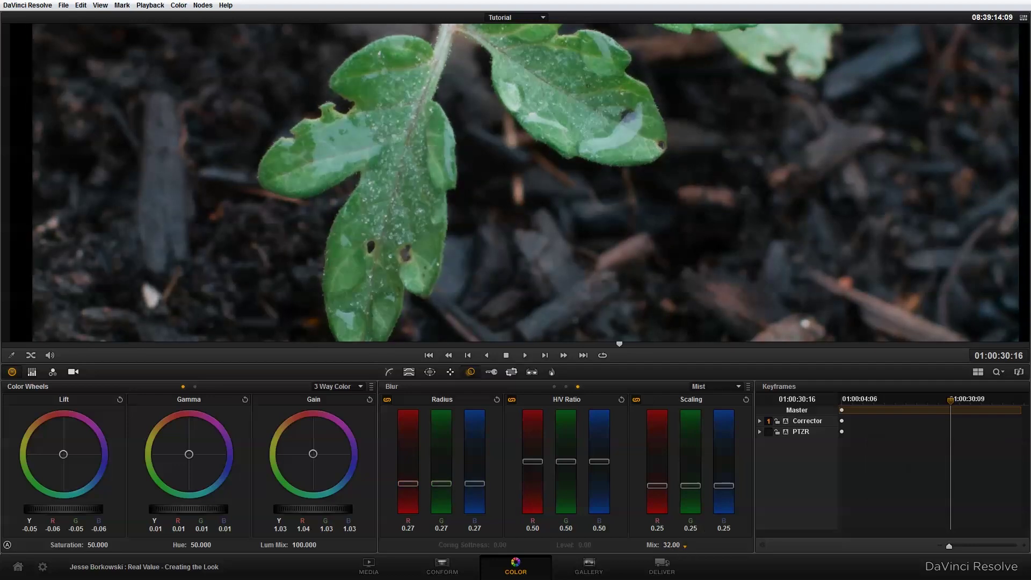